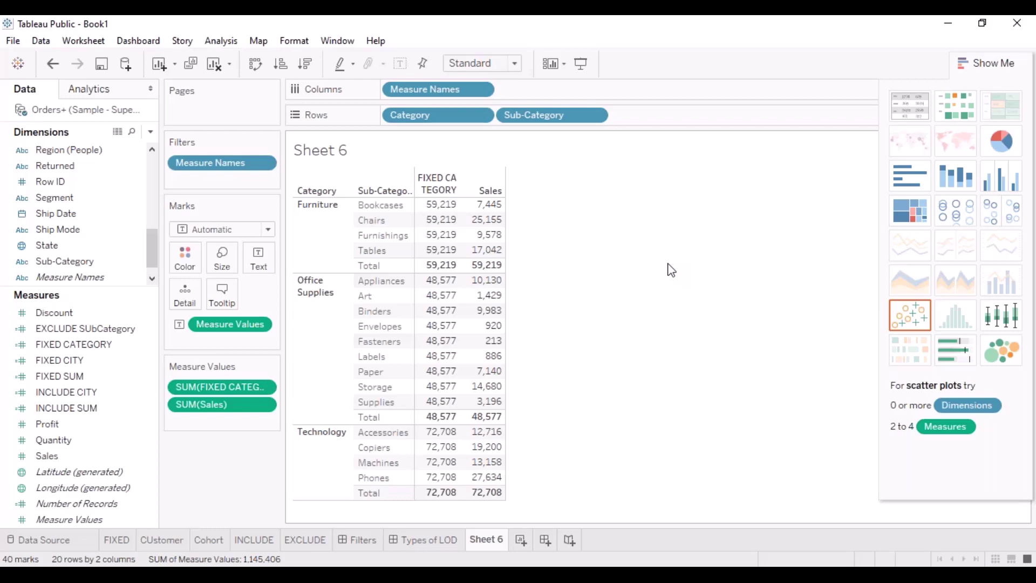
# - Create a new worksheet and place the Customer Name and Order ID dimensions on Rows
pyautogui.click(521, 540)
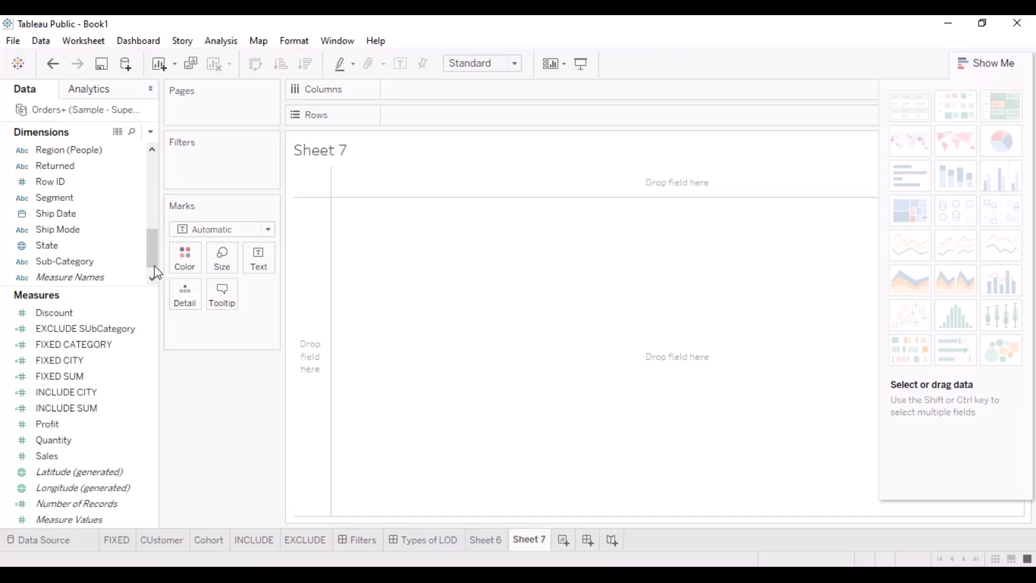
pyautogui.moveTo(153, 246); pyautogui.dragTo(154, 184)
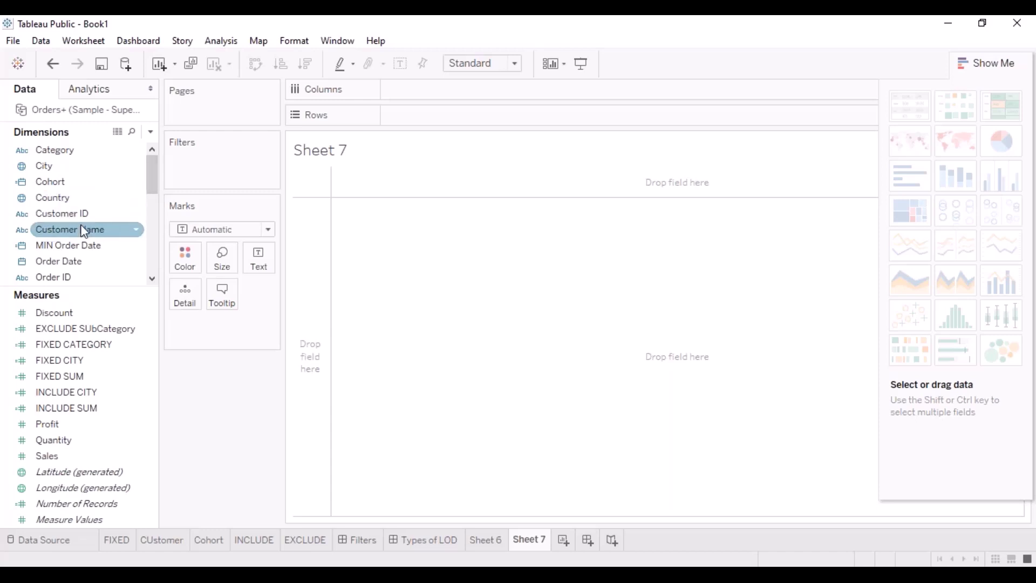
pyautogui.moveTo(82, 229); pyautogui.dragTo(429, 119)
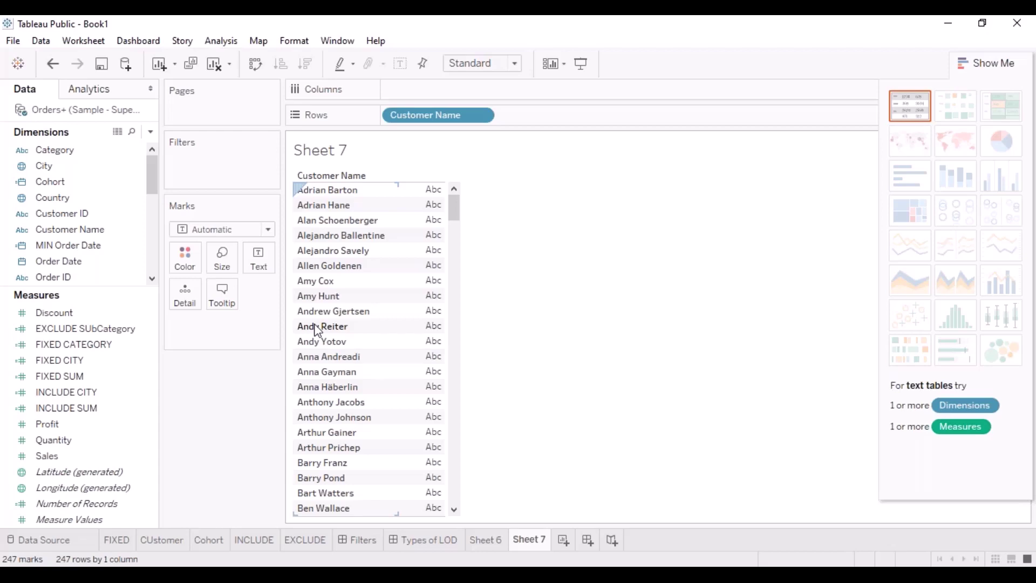
pyautogui.click(88, 279)
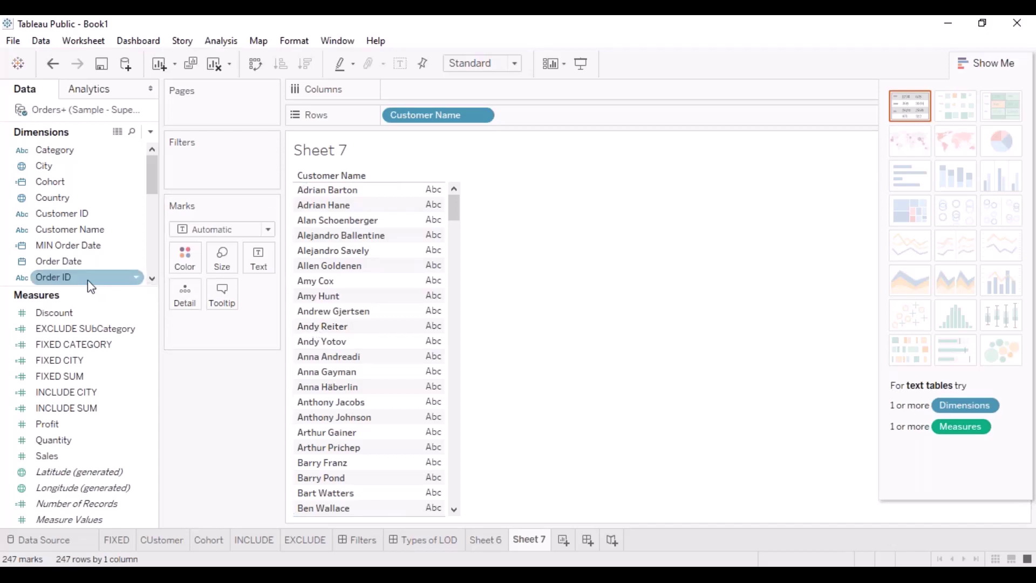
pyautogui.click(152, 279)
pyautogui.click(152, 278)
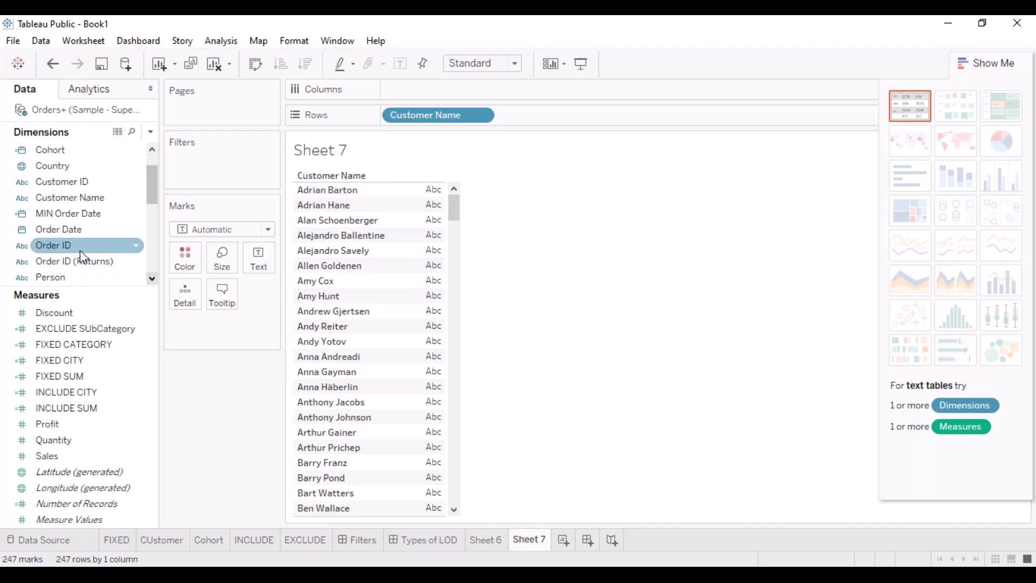
pyautogui.moveTo(76, 248); pyautogui.dragTo(567, 121)
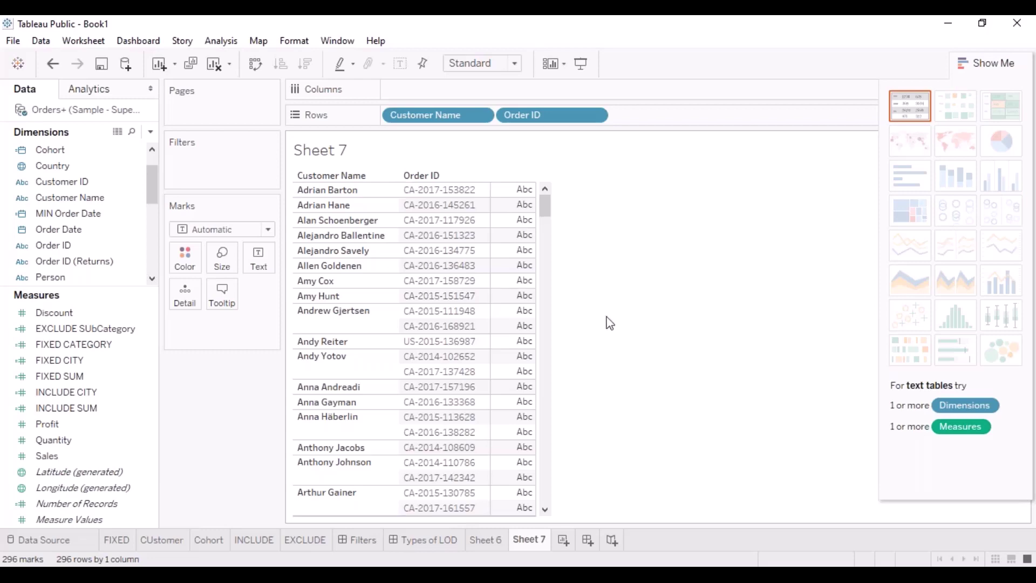
# - Convert Order ID to a Count (Distinct) measure and show the view as a text table by customer
pyautogui.click(596, 115)
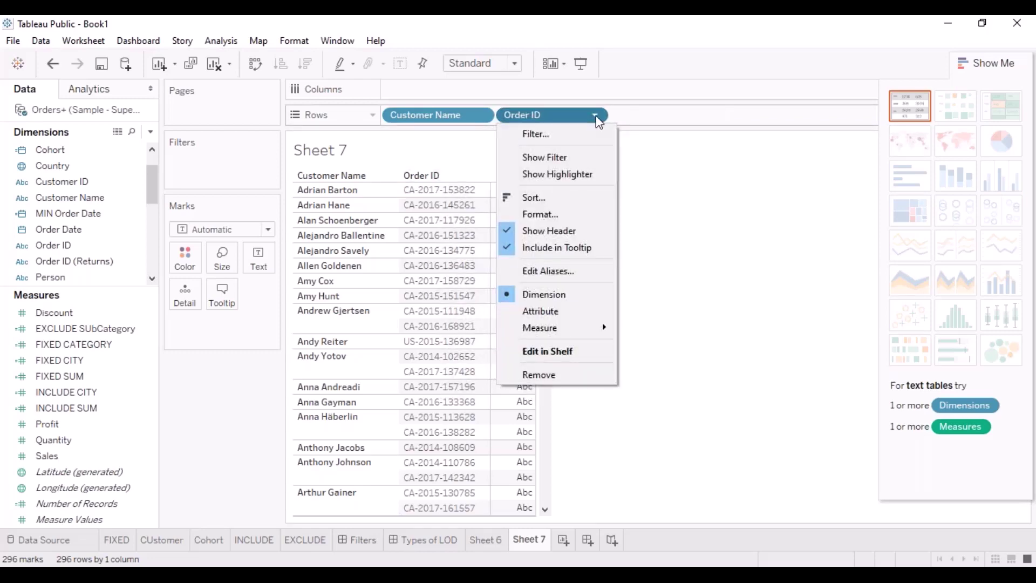
pyautogui.moveTo(556, 327)
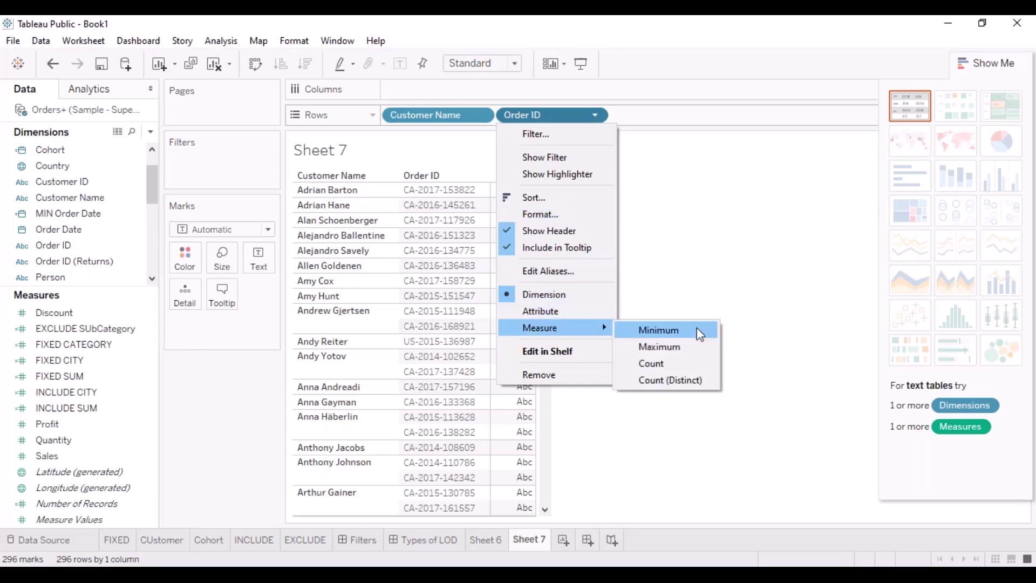
pyautogui.click(688, 380)
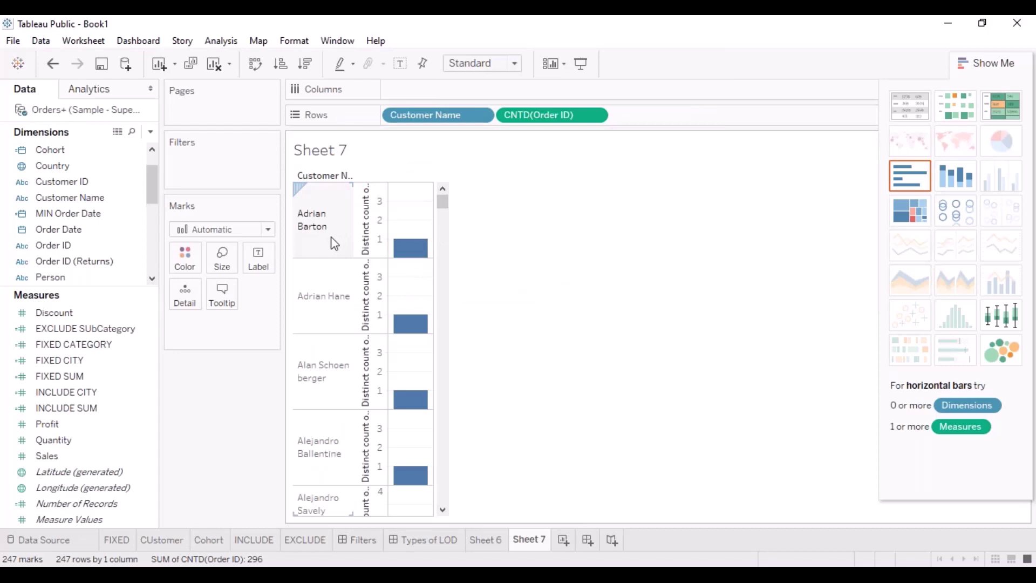
pyautogui.click(906, 105)
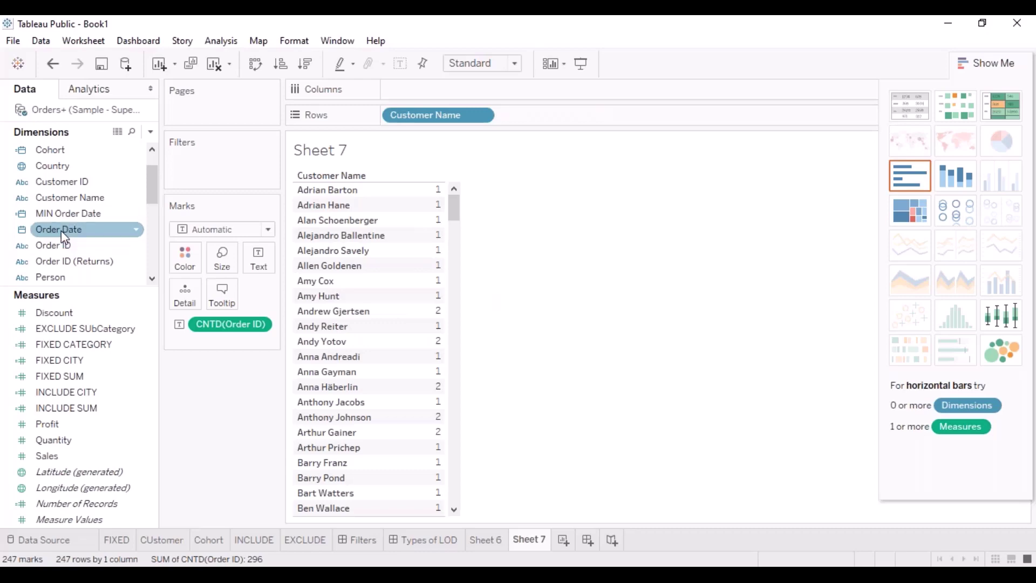
# - Break the order counts down by year of Order Date across Columns and compare the years in which customers ordered
pyautogui.moveTo(63, 238); pyautogui.dragTo(415, 88)
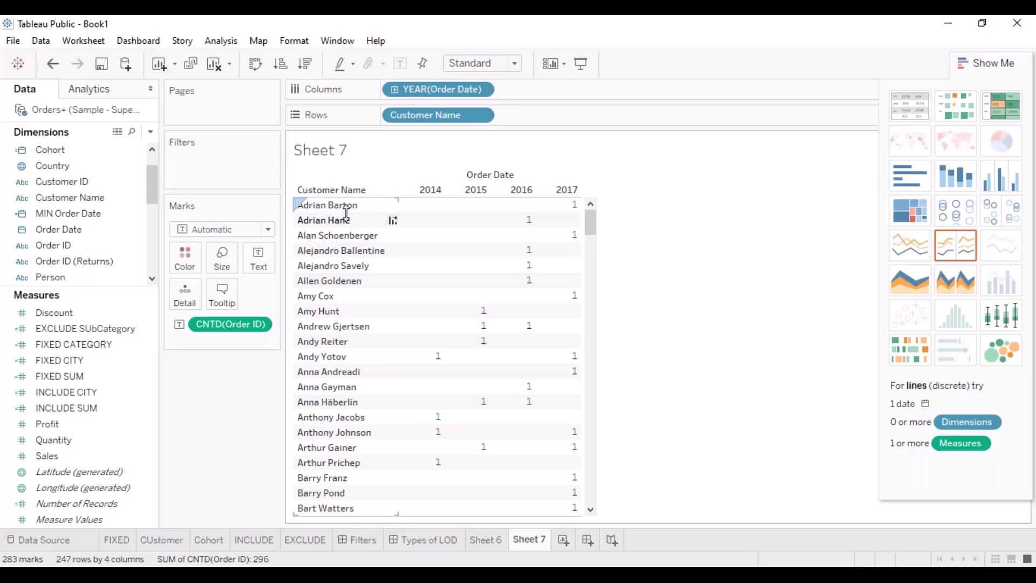
pyautogui.moveTo(576, 219)
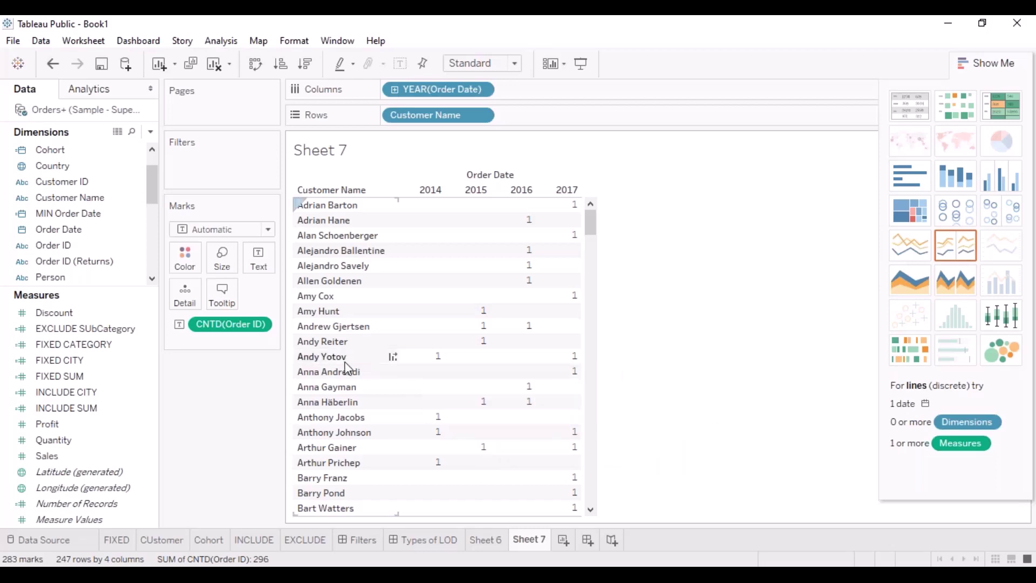
pyautogui.moveTo(432, 371)
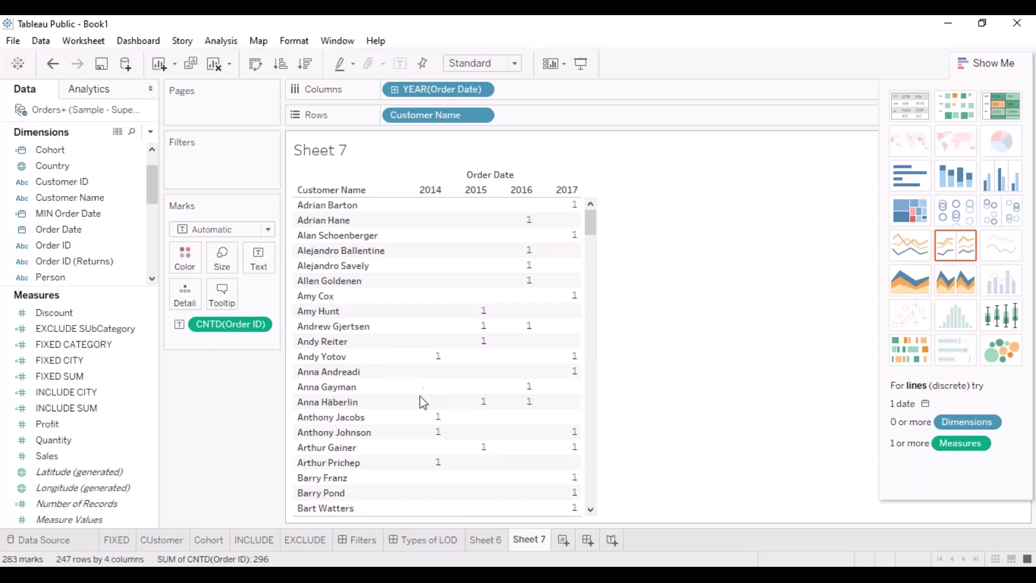
pyautogui.moveTo(568, 365)
pyautogui.moveTo(592, 232)
pyautogui.mouseDown()
pyautogui.moveTo(593, 328)
pyautogui.moveTo(608, 222)
pyautogui.mouseUp()
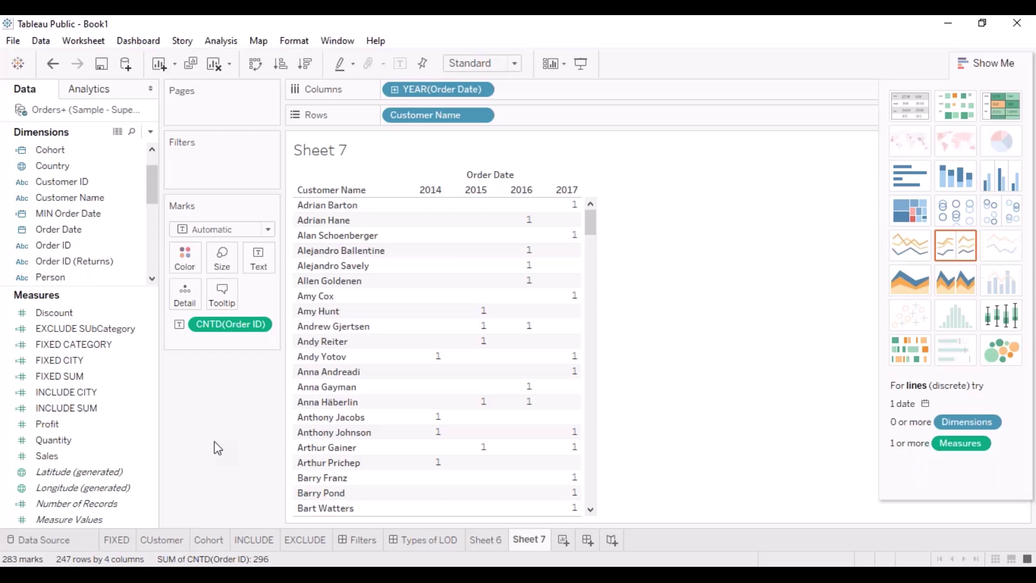
# - Start a new calculated field and name it FIRST ORDER DATE
pyautogui.click(151, 132)
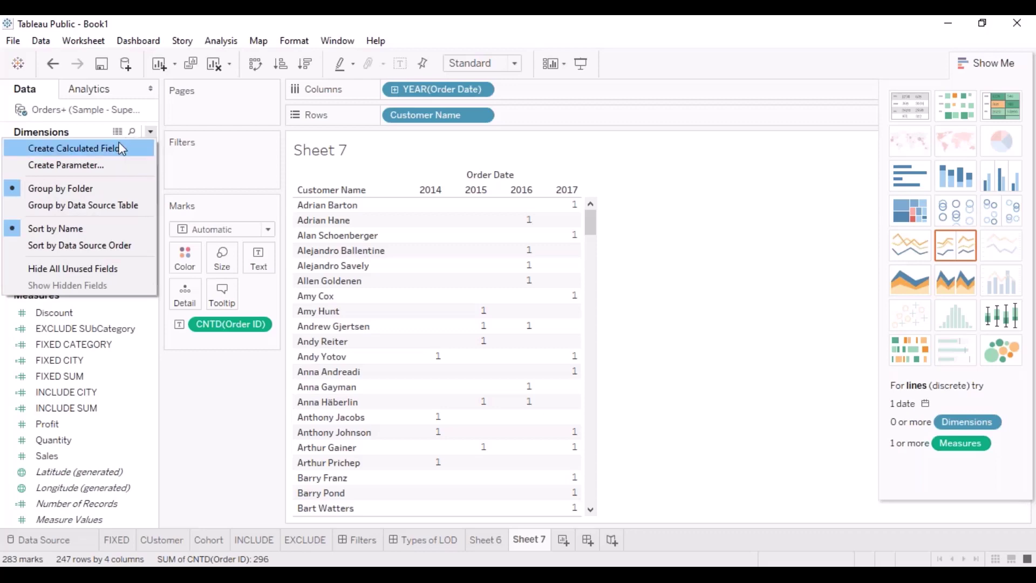
pyautogui.click(122, 142)
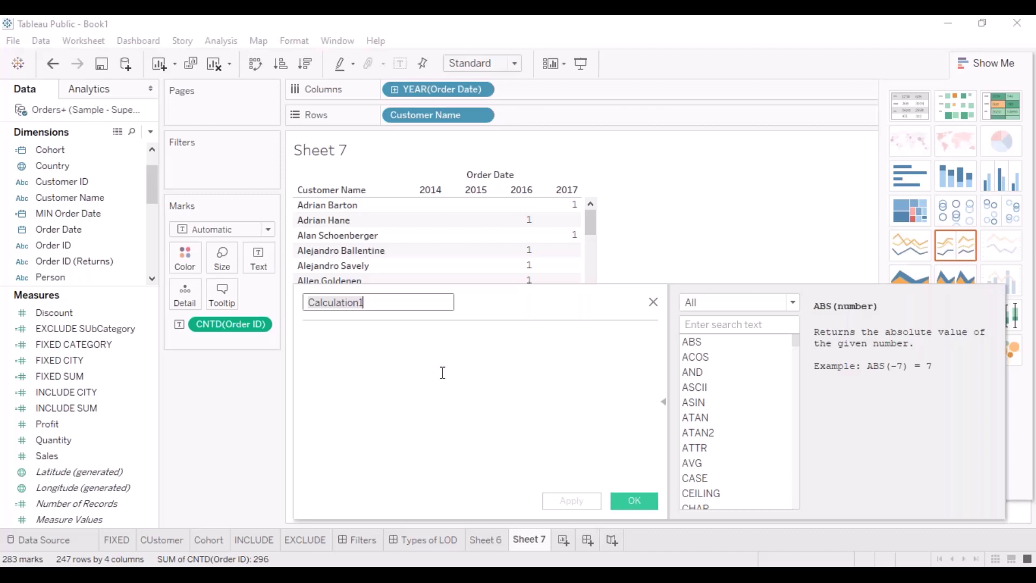
pyautogui.write('MIN ')
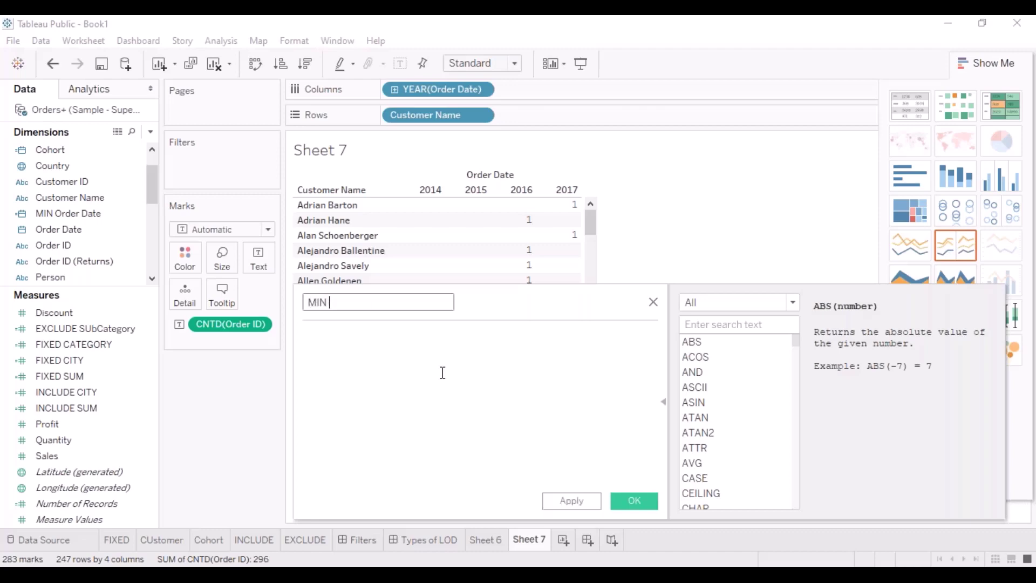
pyautogui.write('CUSTOMER')
pyautogui.press('BackSpace')
pyautogui.press('BackSpace')
pyautogui.press('BackSpace')
pyautogui.press('BackSpace')
pyautogui.press('BackSpace')
pyautogui.press('BackSpace')
pyautogui.press('BackSpace')
pyautogui.press('BackSpace')
pyautogui.press('BackSpace')
pyautogui.press('BackSpace')
pyautogui.press('BackSpace')
pyautogui.press('BackSpace')
pyautogui.write('FIRST ORDER DATE')
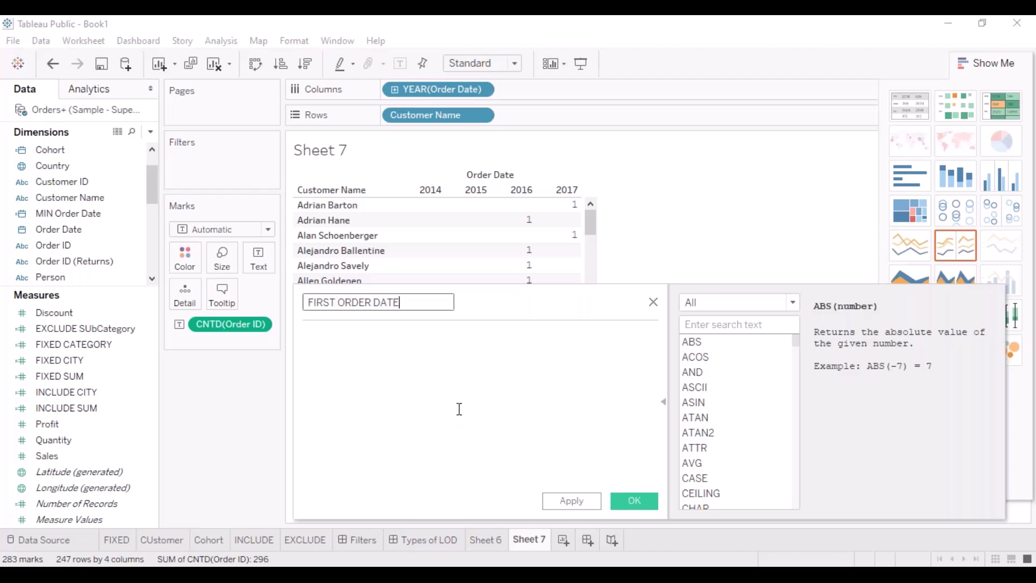
# - Begin the FIRST ORDER DATE formula with the level of detail expression { FIXED [Customer ID] :
pyautogui.click(384, 343)
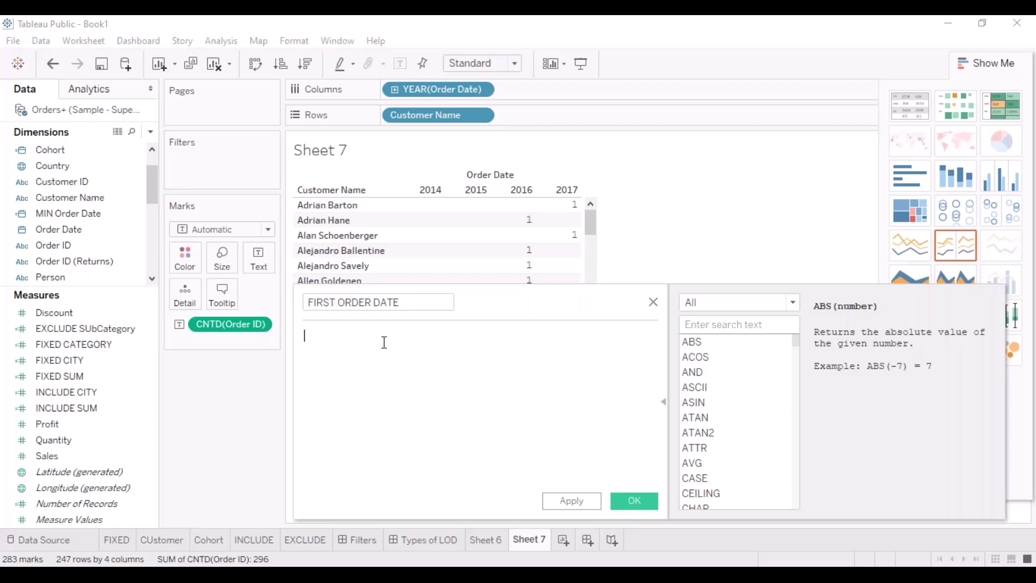
pyautogui.write('{')
pyautogui.write('FIXED')
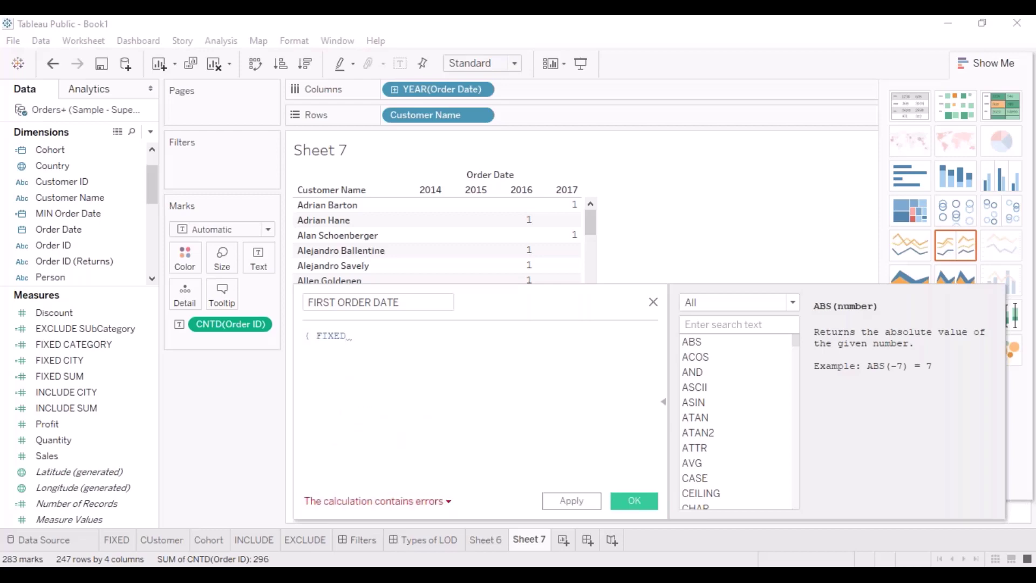
pyautogui.write(' [')
pyautogui.write('Custom')
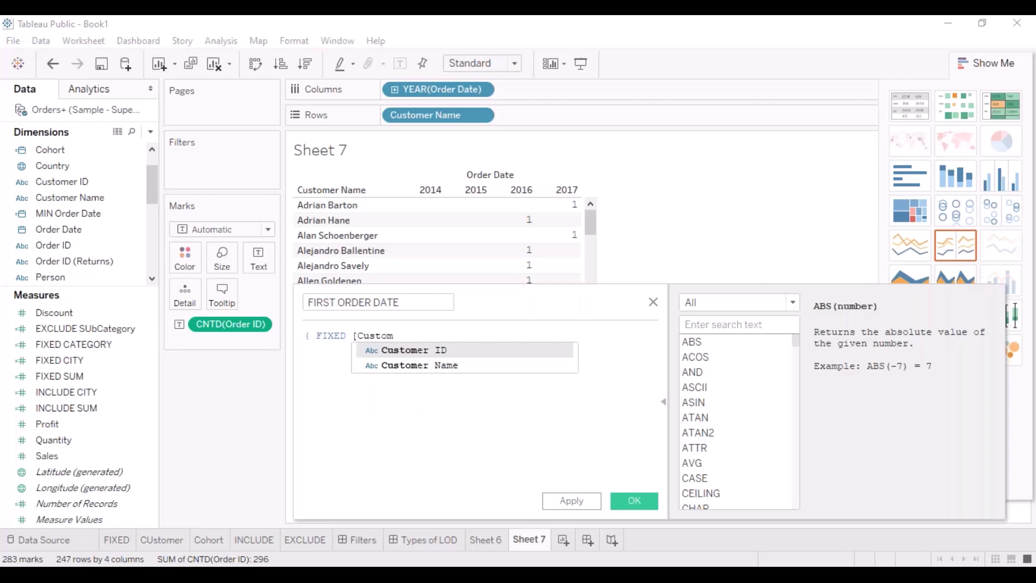
pyautogui.press('Return')
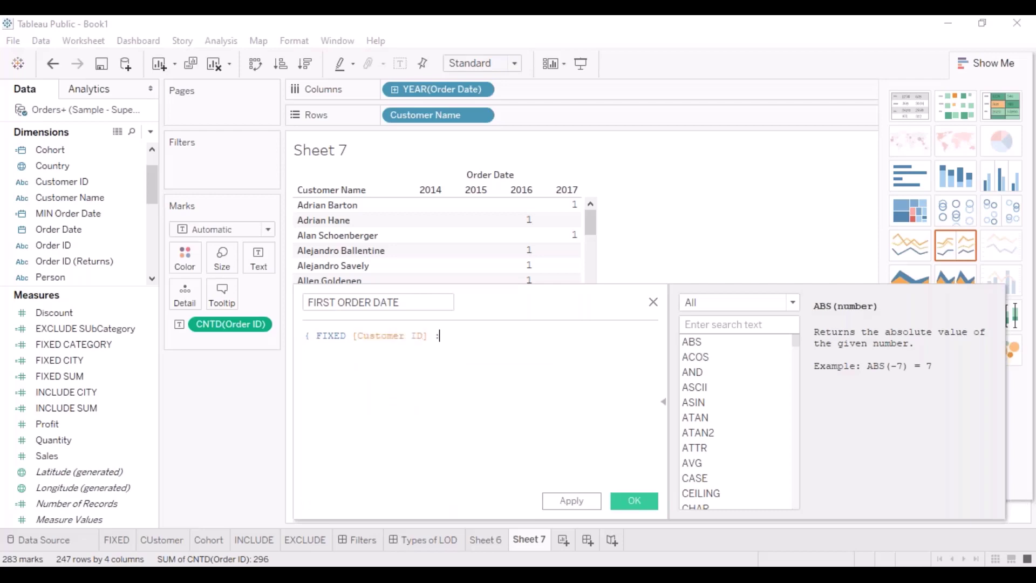
pyautogui.write(':')
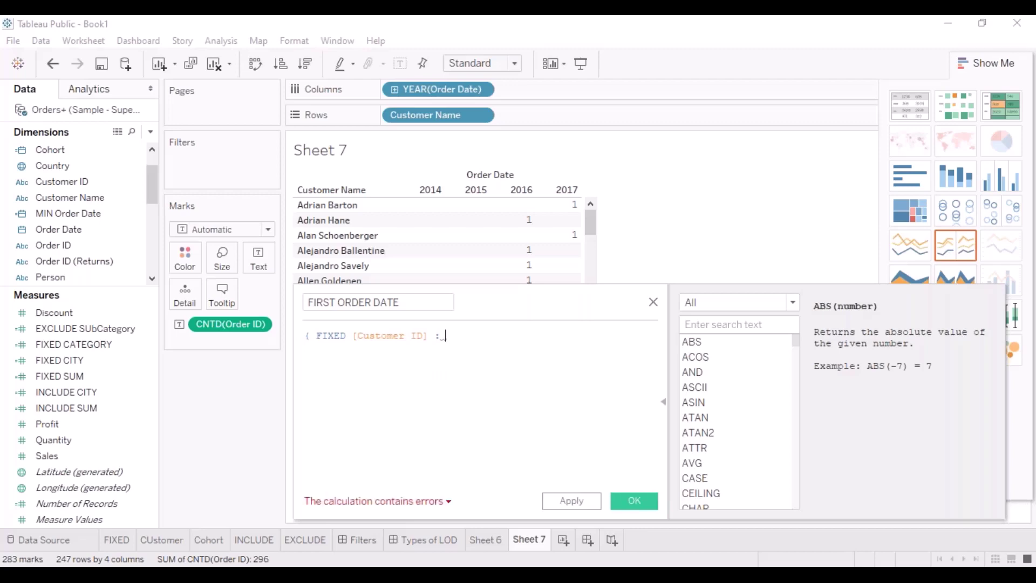
# - Complete the formula with the minimum order date so it reads { FIXED [Customer ID] : MIN([Order Date]) }
pyautogui.write(' MIN')
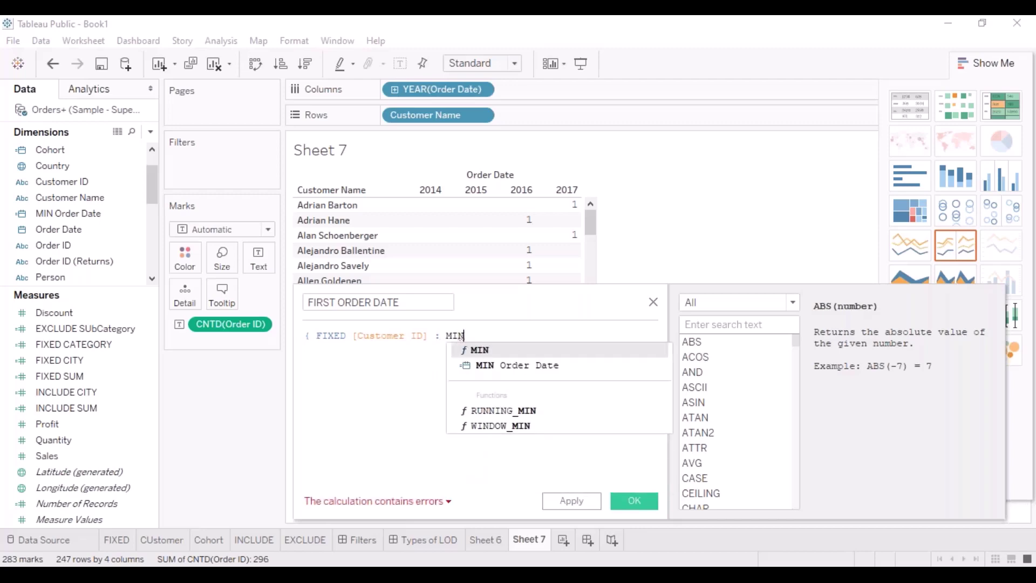
pyautogui.press('Return')
pyautogui.write('[')
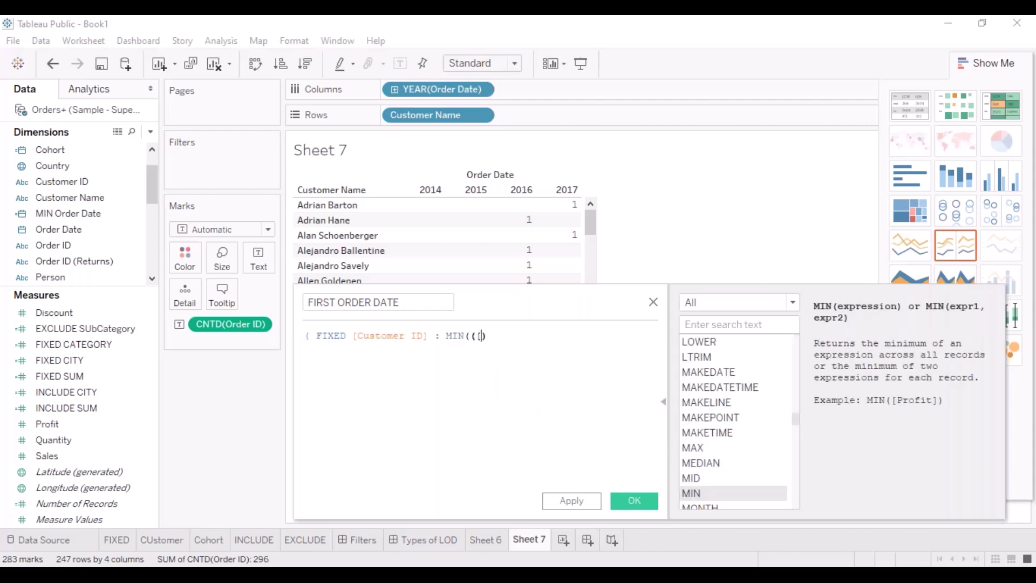
pyautogui.write('or')
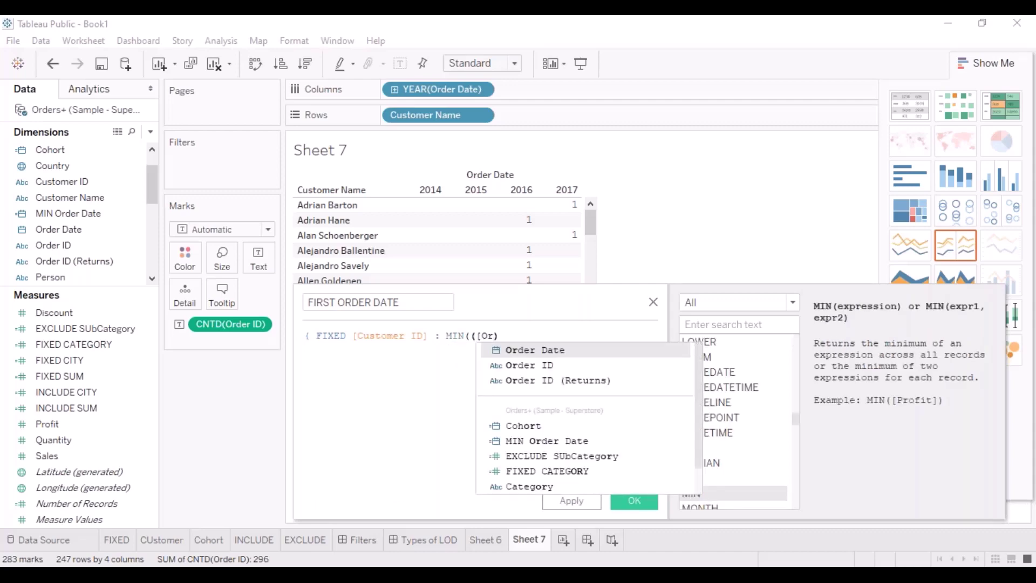
pyautogui.press('Return')
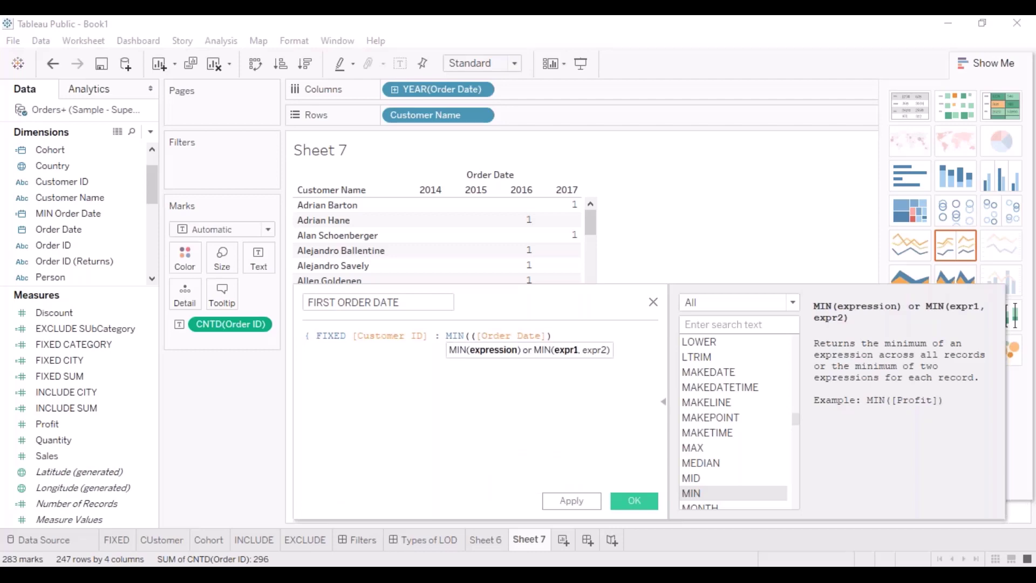
pyautogui.write('}')
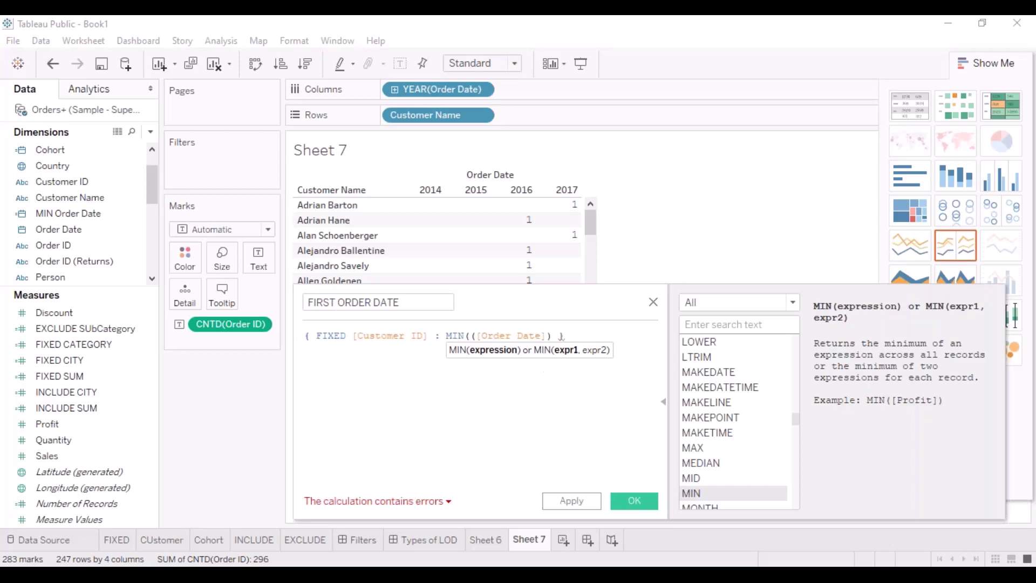
pyautogui.click(472, 335)
pyautogui.press('BackSpace')
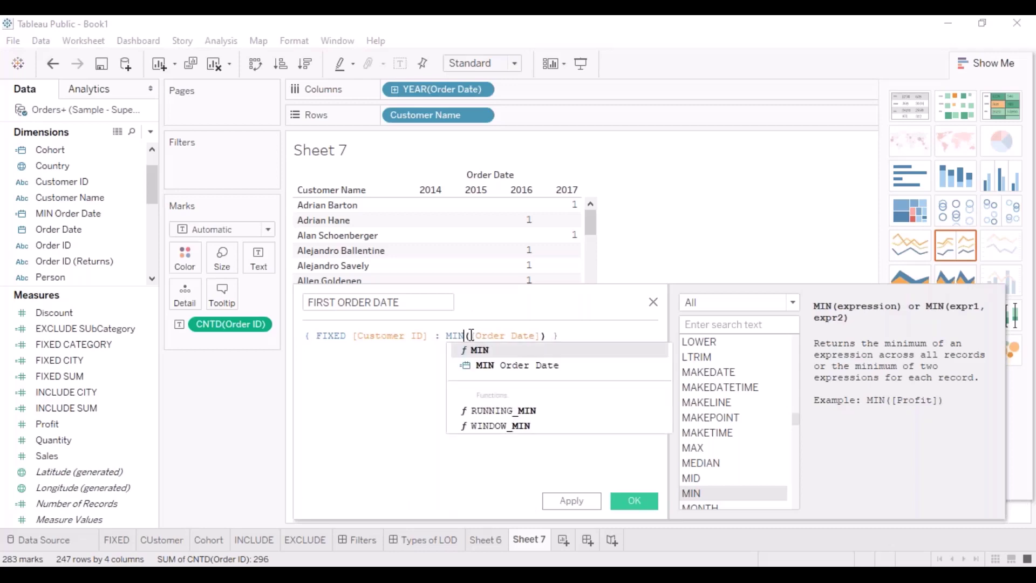
pyautogui.click(391, 400)
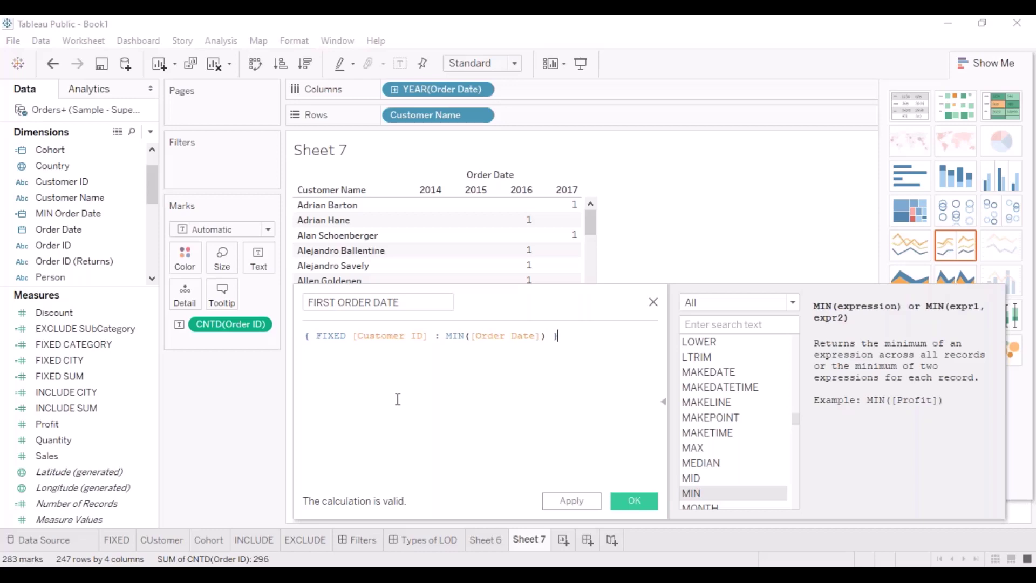
# - Save the calculated field and add FIRST ORDER DATE as a year to Rows beside Customer Name
pyautogui.click(634, 501)
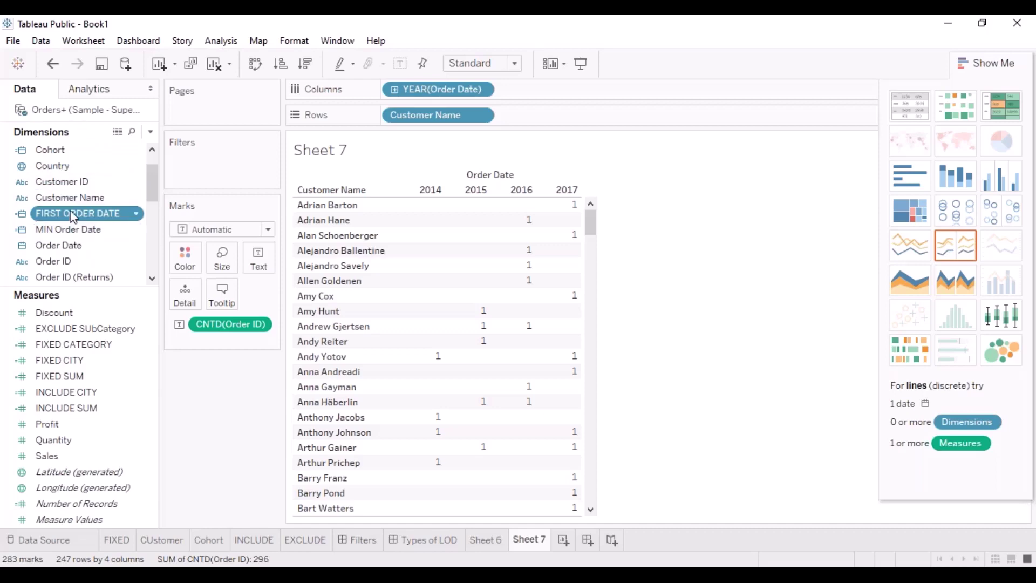
pyautogui.moveTo(74, 216); pyautogui.dragTo(426, 240)
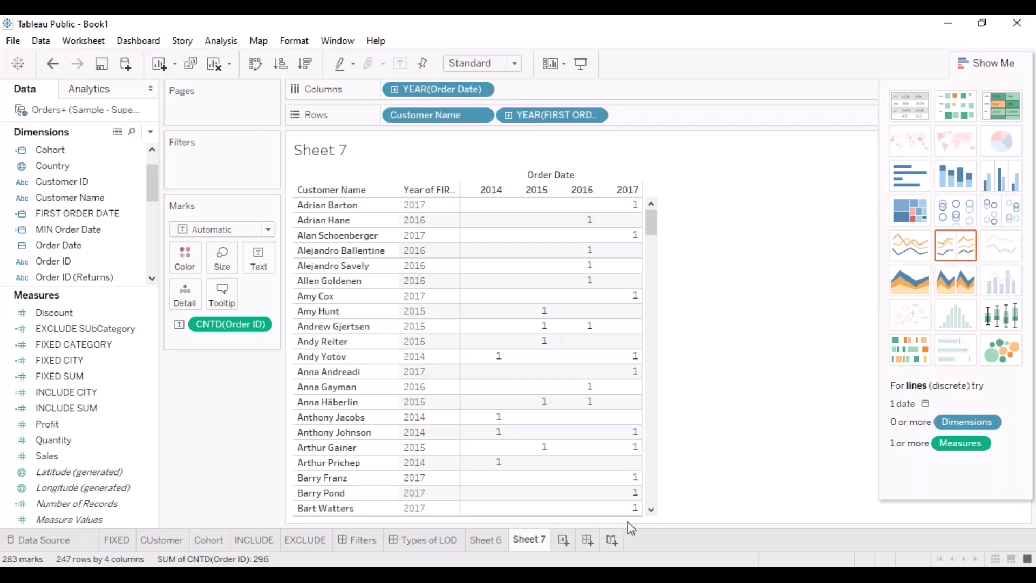
# - Create another worksheet charting the sum of Sales on Rows against the year of Order Date on Columns
pyautogui.click(563, 539)
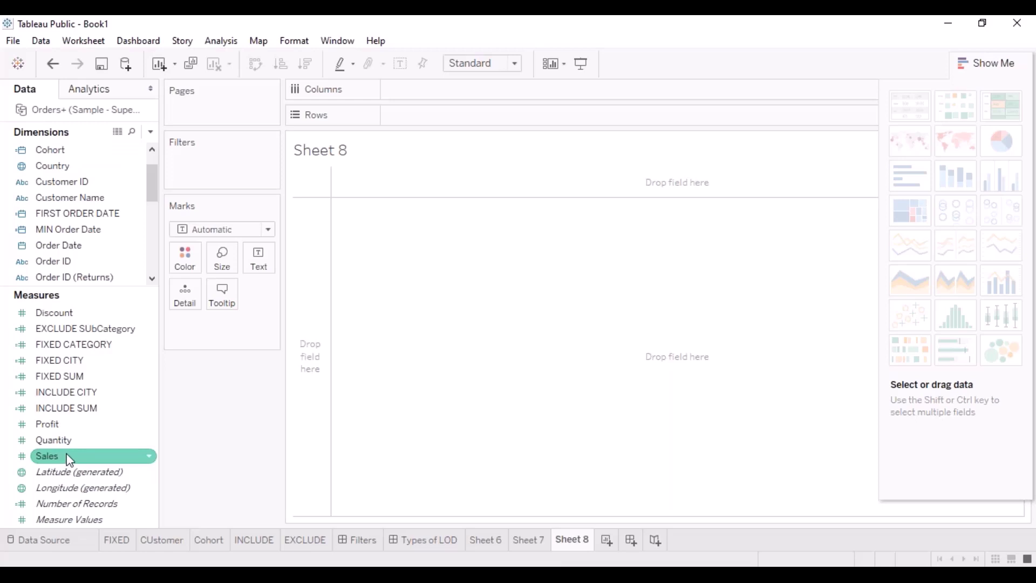
pyautogui.moveTo(70, 460); pyautogui.dragTo(447, 118)
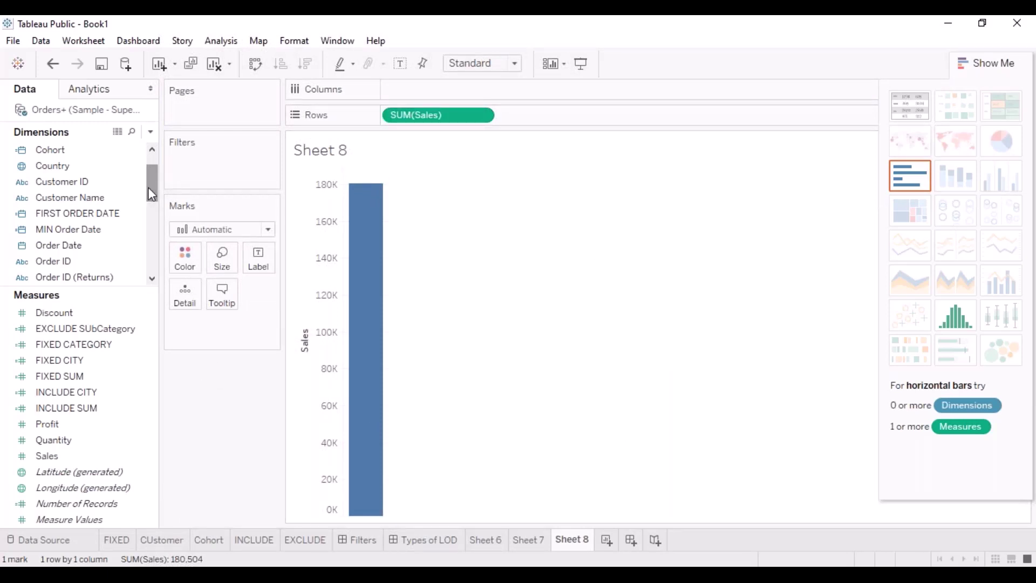
pyautogui.moveTo(65, 243); pyautogui.dragTo(445, 98)
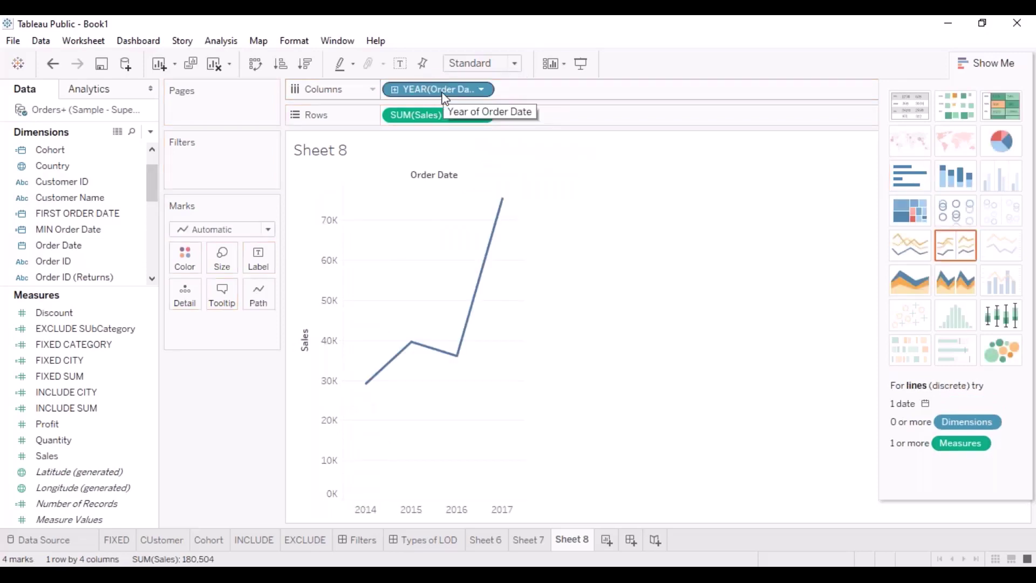
# - Show the sales as bars, broken down on Columns by Segment with the year of Order Date nested inside it
pyautogui.click(273, 227)
pyautogui.click(204, 263)
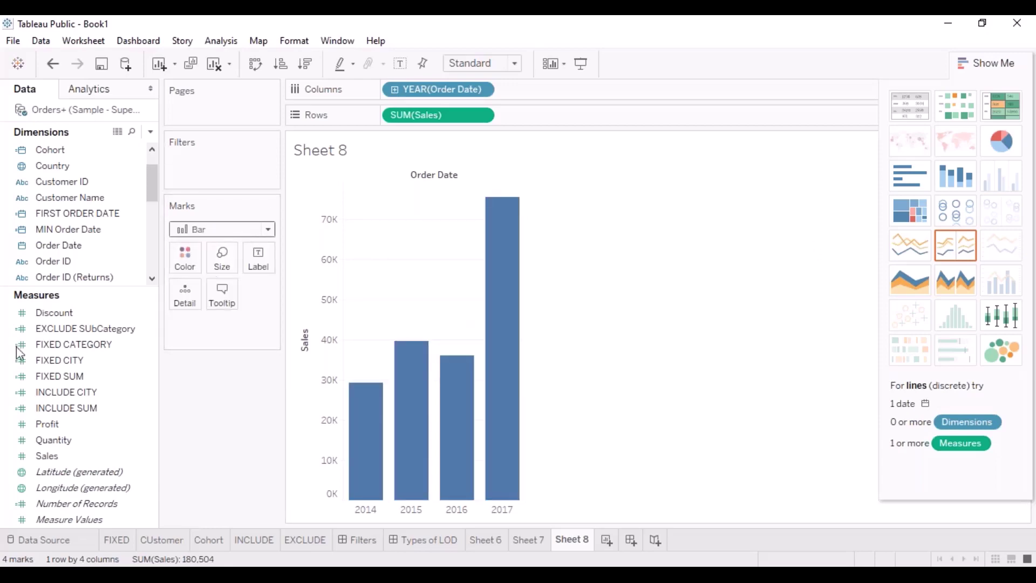
pyautogui.moveTo(151, 194); pyautogui.dragTo(152, 268)
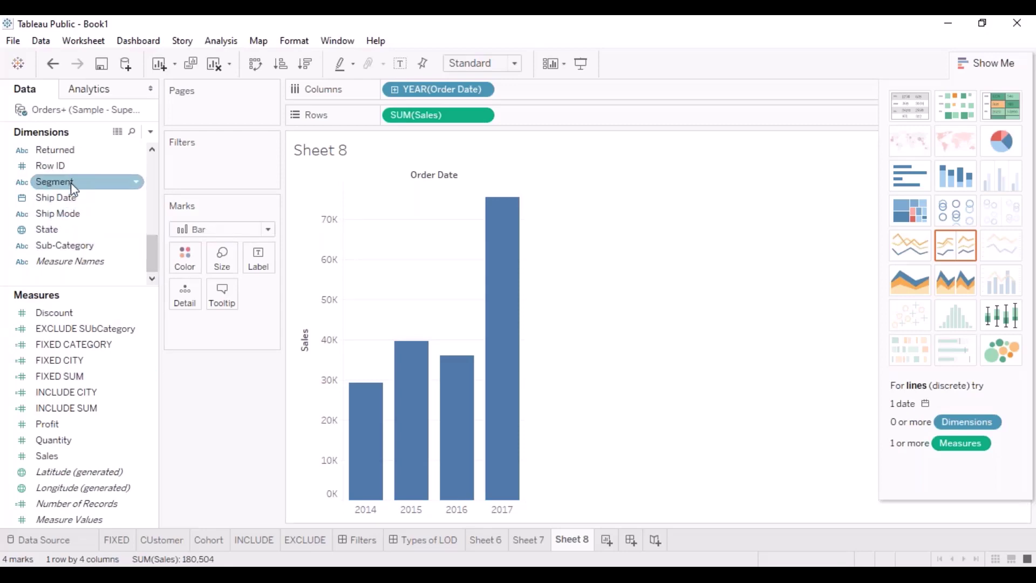
pyautogui.moveTo(70, 183); pyautogui.dragTo(420, 92)
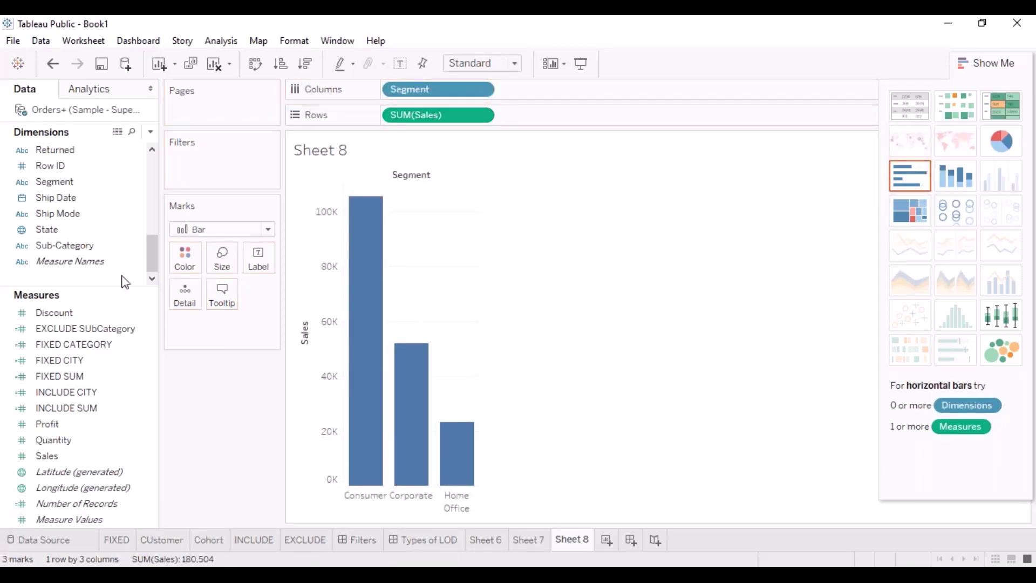
pyautogui.moveTo(151, 240); pyautogui.dragTo(149, 168)
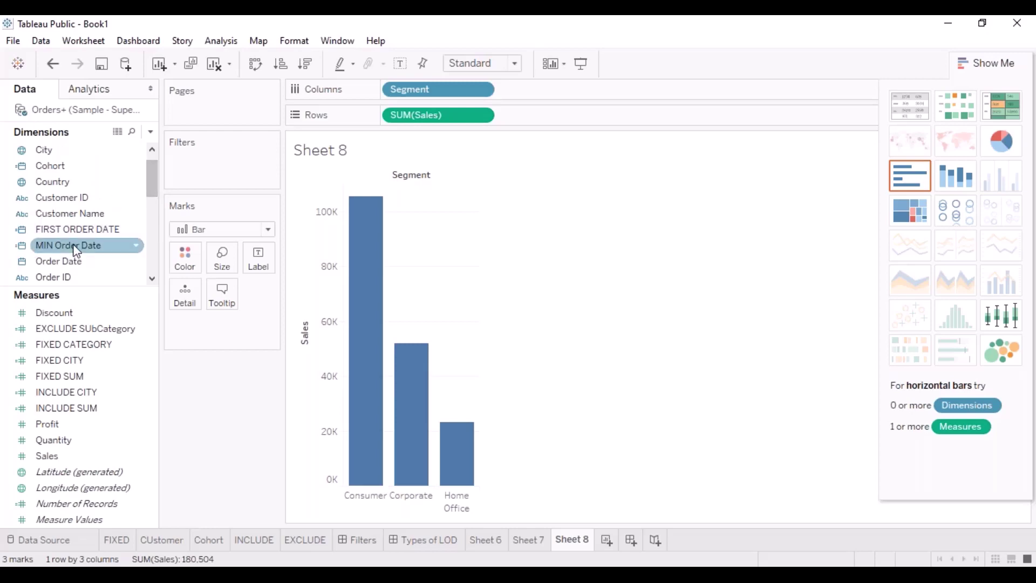
pyautogui.moveTo(68, 261); pyautogui.dragTo(564, 90)
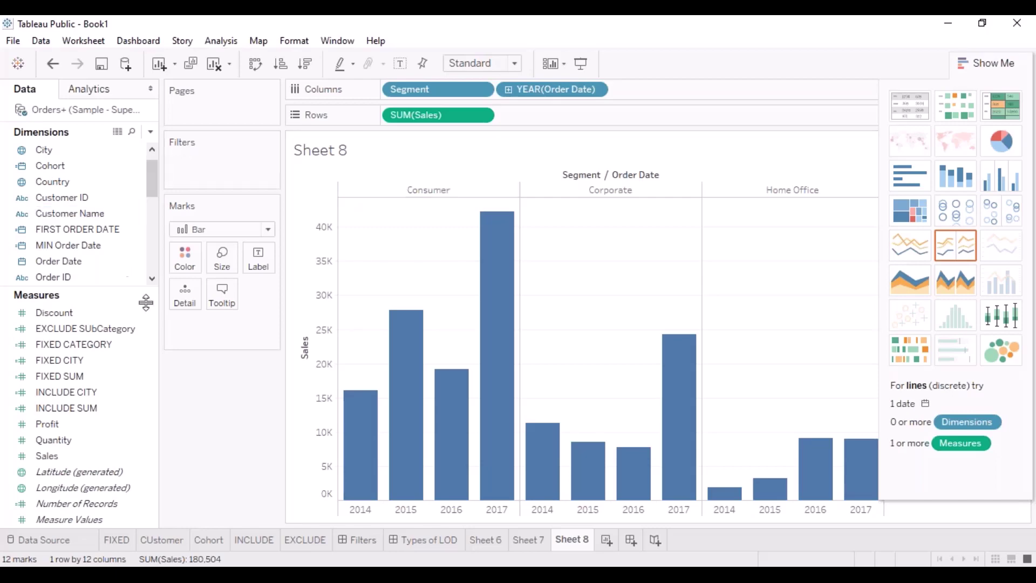
# - Color the sales bars by the year of FIRST ORDER DATE to split each bar into customer cohorts
pyautogui.moveTo(480, 467)
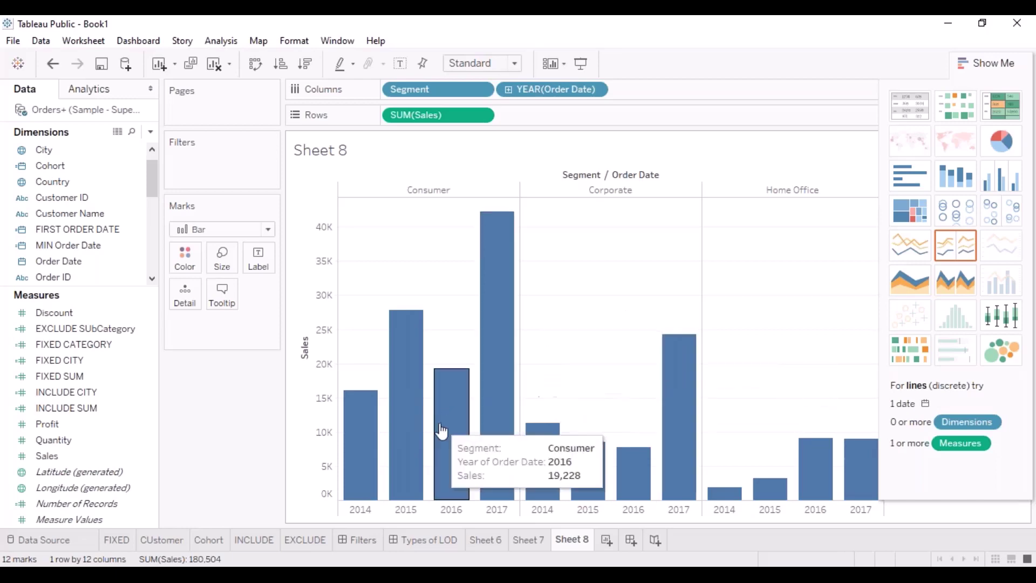
pyautogui.moveTo(384, 446)
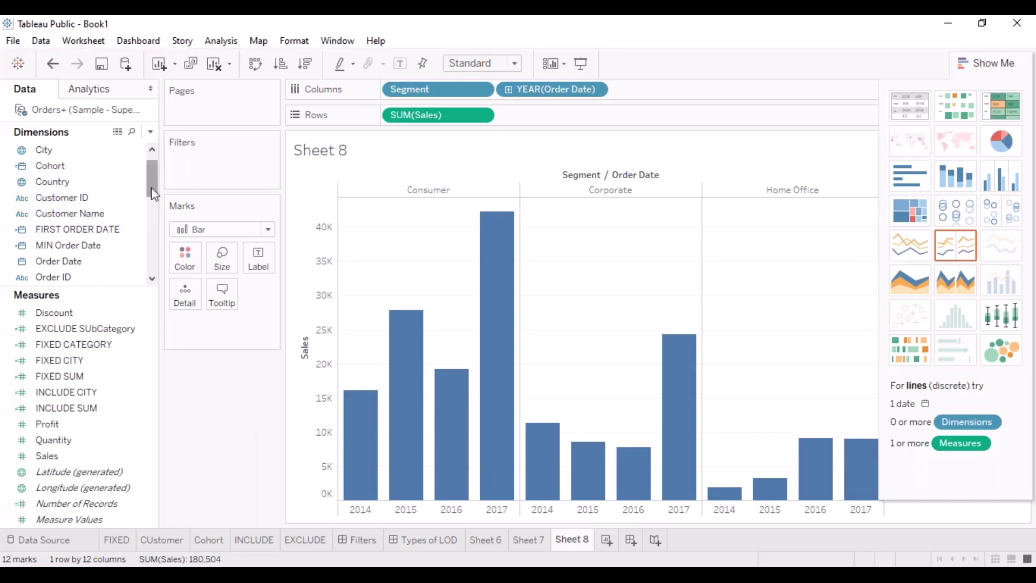
pyautogui.moveTo(153, 192); pyautogui.dragTo(152, 197)
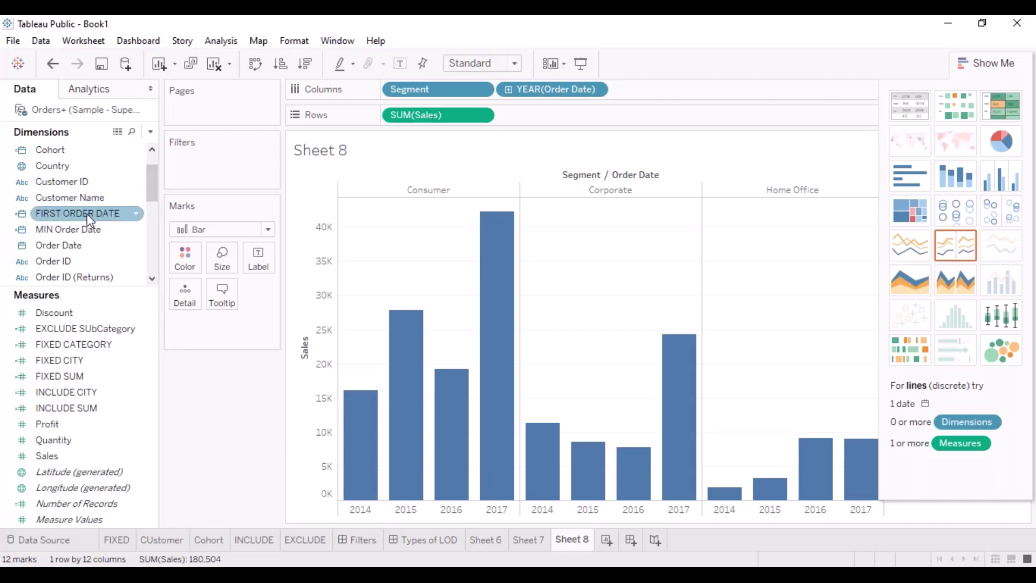
pyautogui.moveTo(89, 220); pyautogui.dragTo(186, 256)
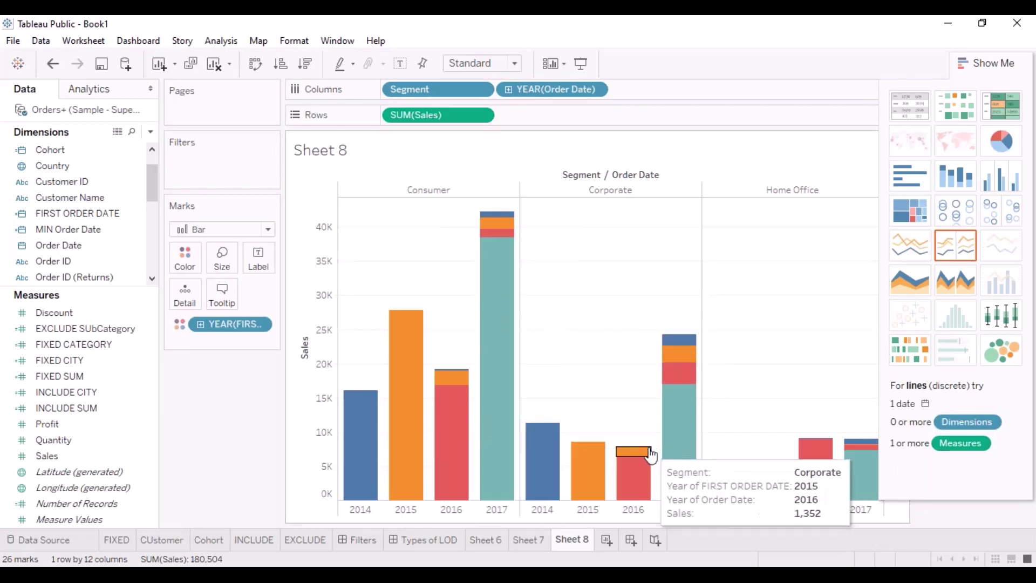
# - Examine the segment, first order year, order year and sales of the colored cohort portions across the Consumer, Corporate and Home Office bars
pyautogui.moveTo(861, 481)
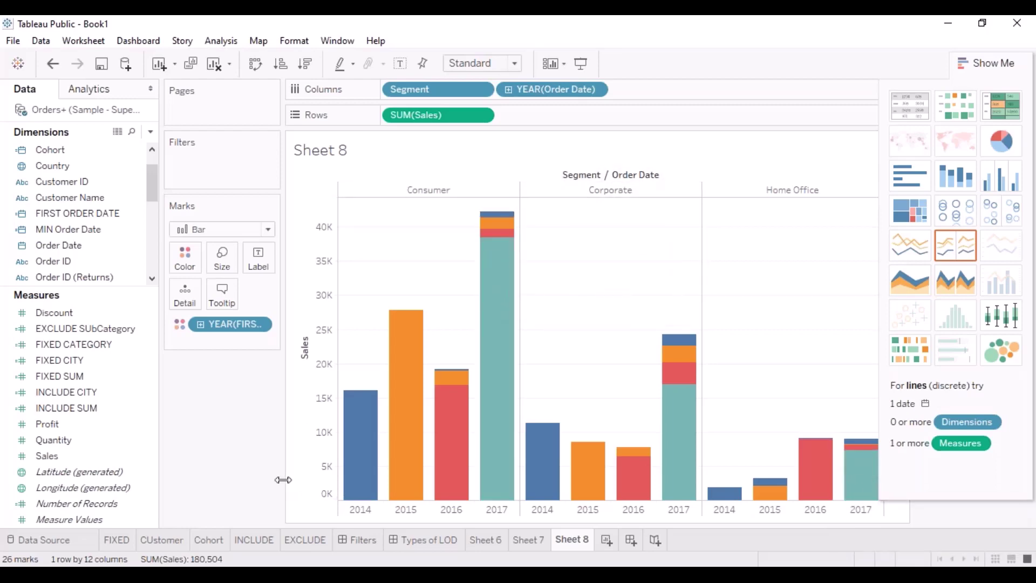
pyautogui.moveTo(366, 468)
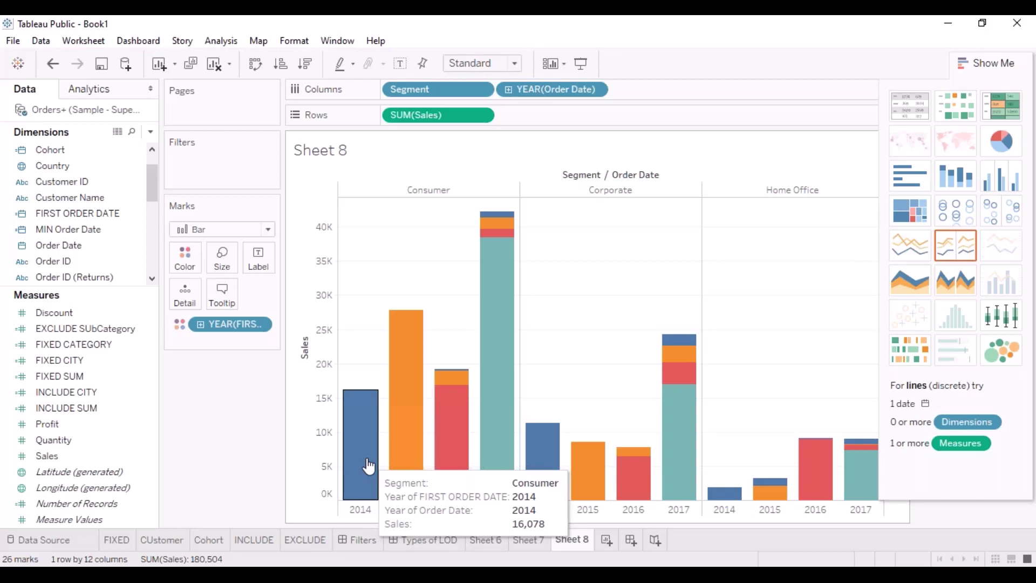
pyautogui.moveTo(420, 437)
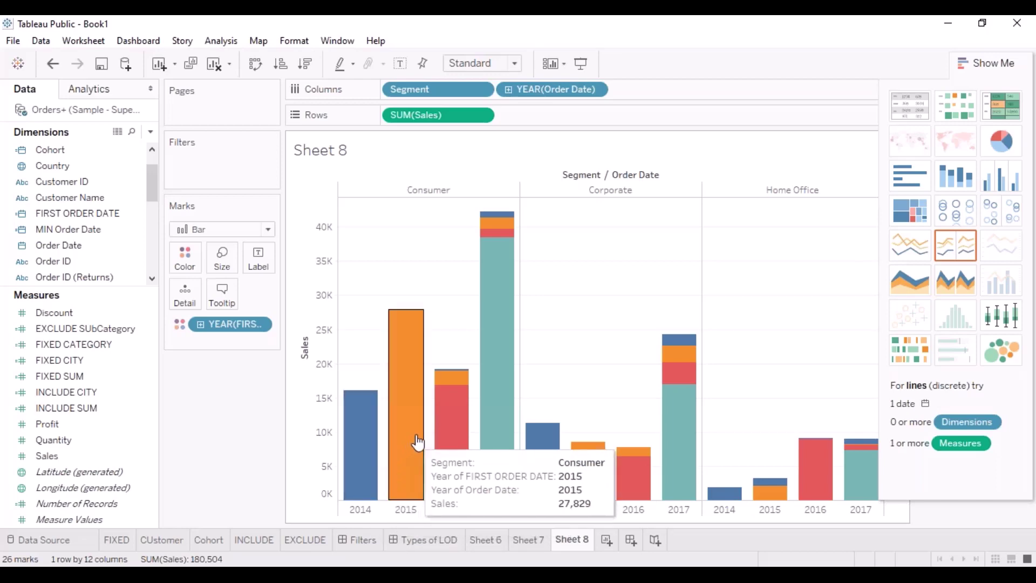
pyautogui.moveTo(456, 408)
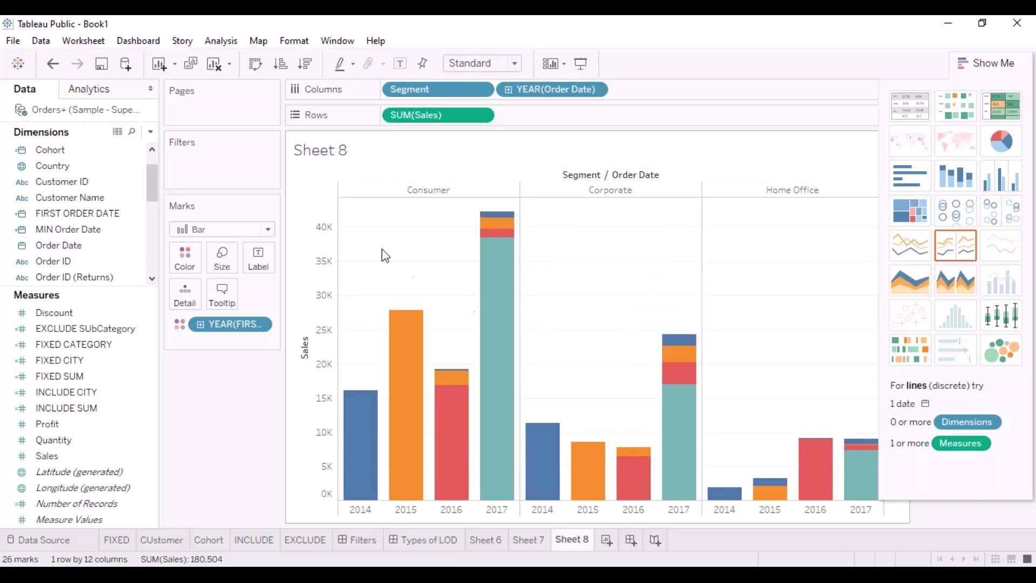
pyautogui.moveTo(489, 226)
pyautogui.moveTo(541, 464)
pyautogui.moveTo(682, 392)
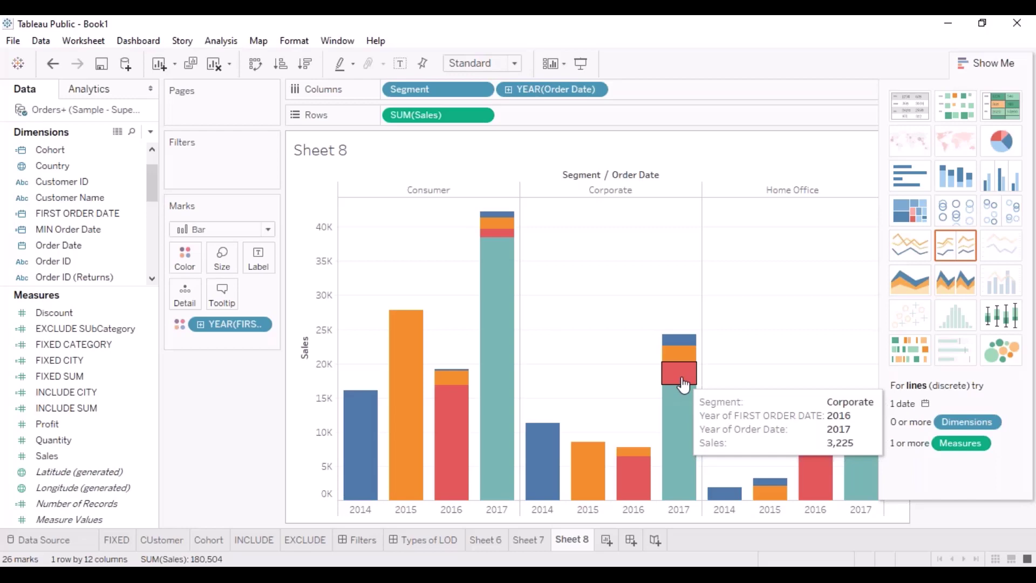
pyautogui.moveTo(686, 362)
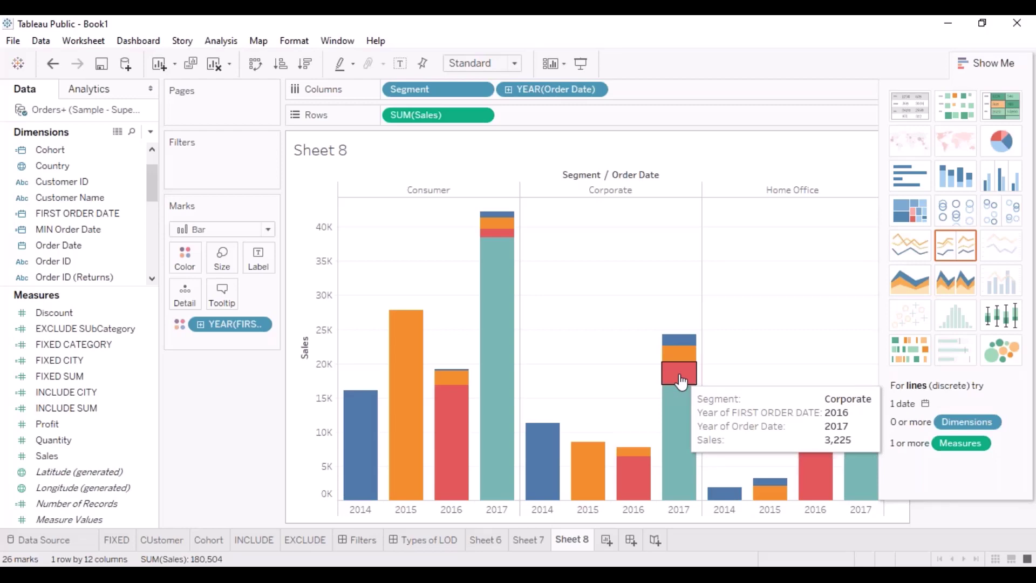
pyautogui.moveTo(818, 483)
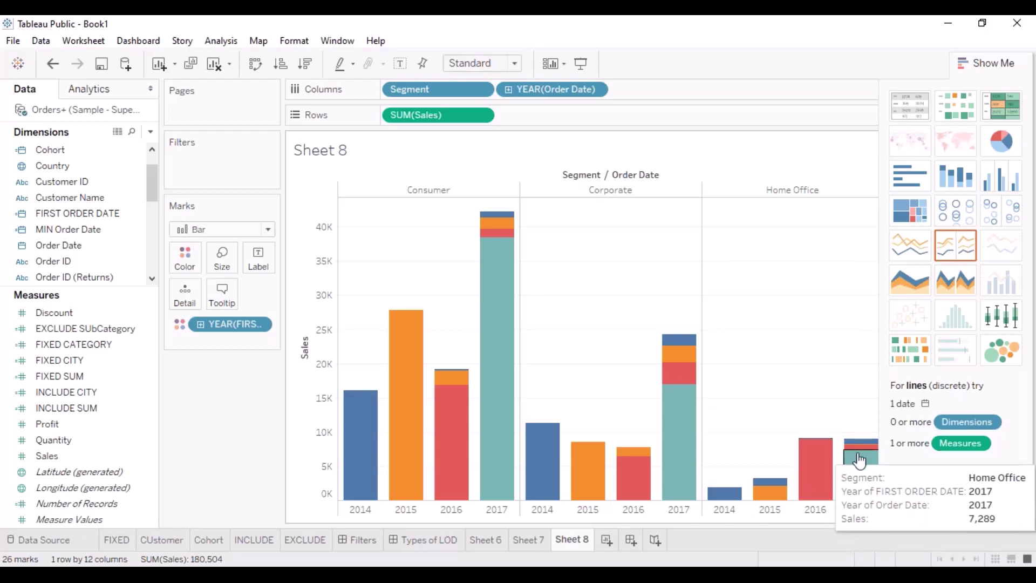
pyautogui.moveTo(663, 489)
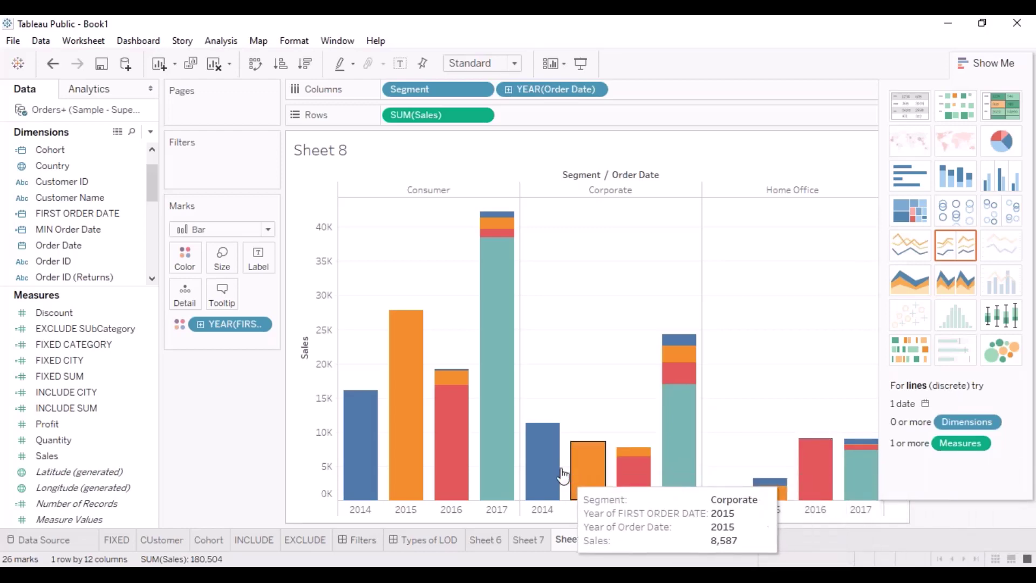
pyautogui.moveTo(501, 265)
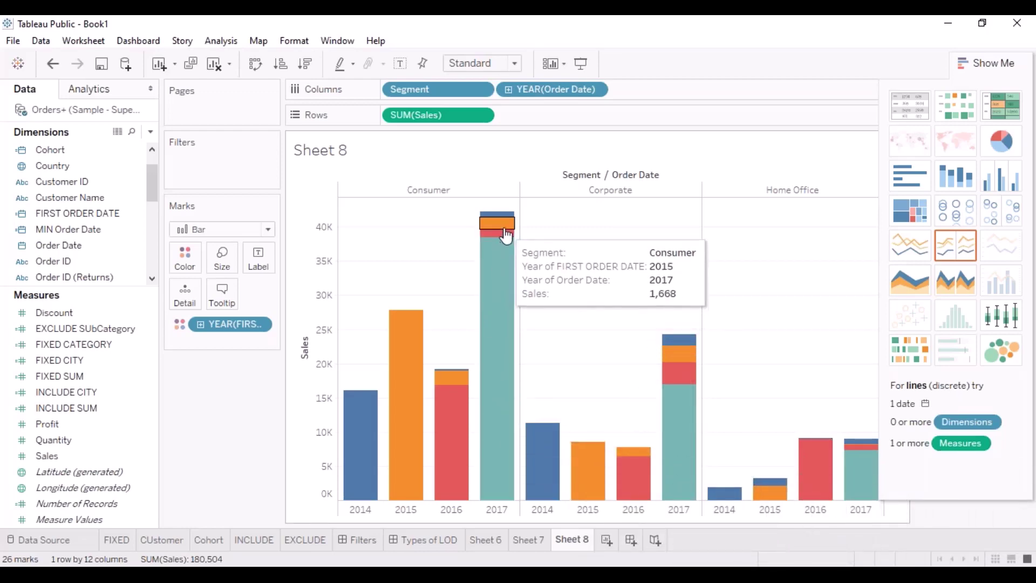
pyautogui.moveTo(504, 220)
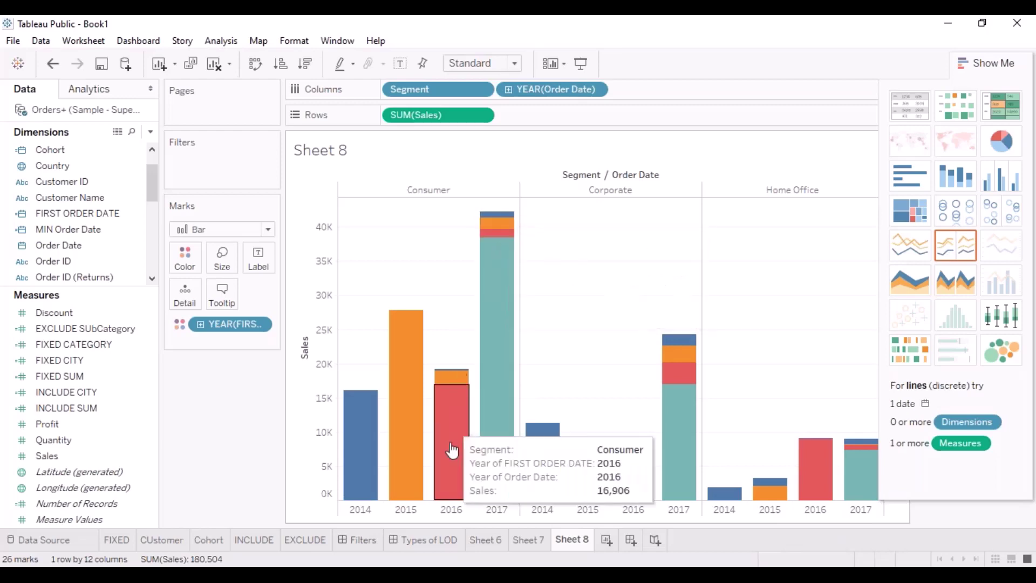
pyautogui.moveTo(447, 380)
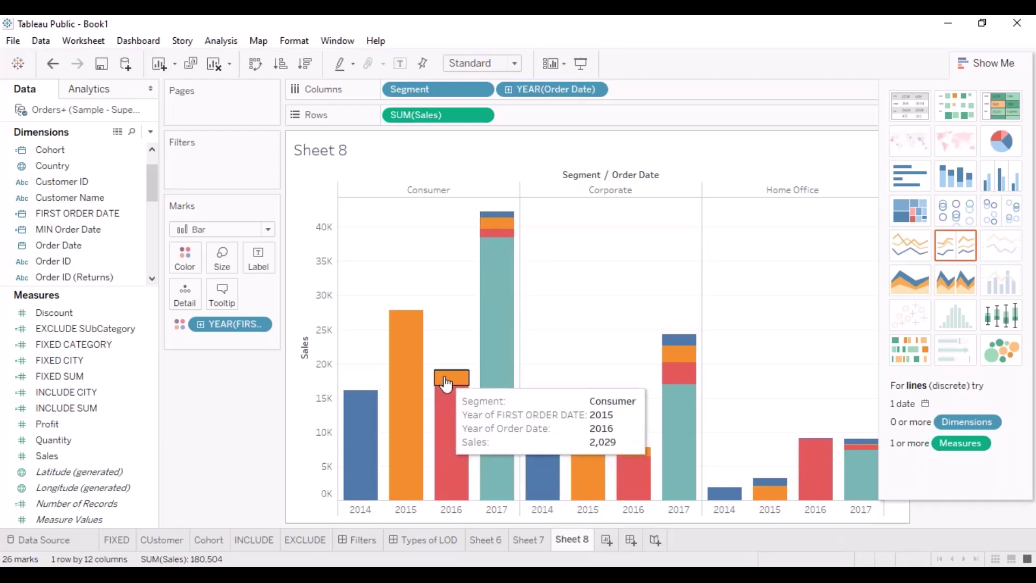